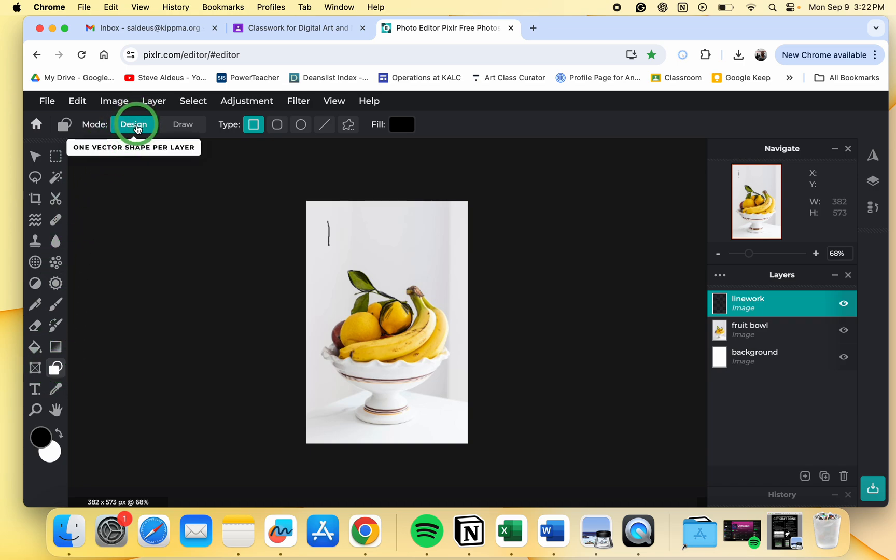
- Switch the shape tool to Draw mode with the Line type and draw a thick line segment along the lower banana's edge
left_click(182, 125)
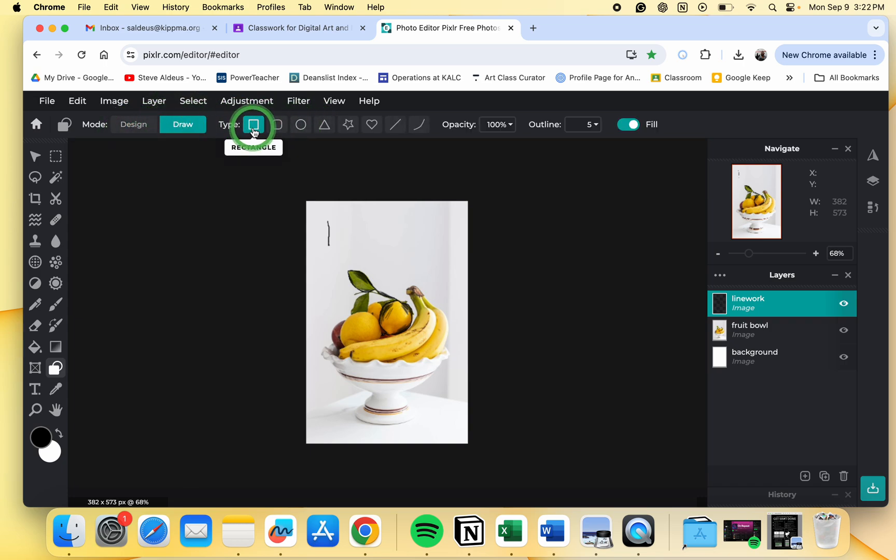
left_click(393, 126)
scroll(372, 368, "up", 5)
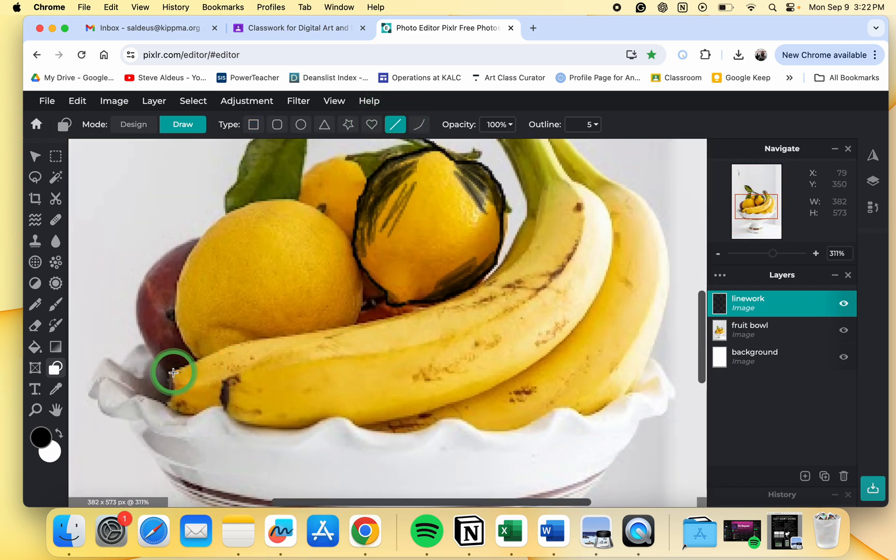
left_click_drag(172, 372, 276, 341)
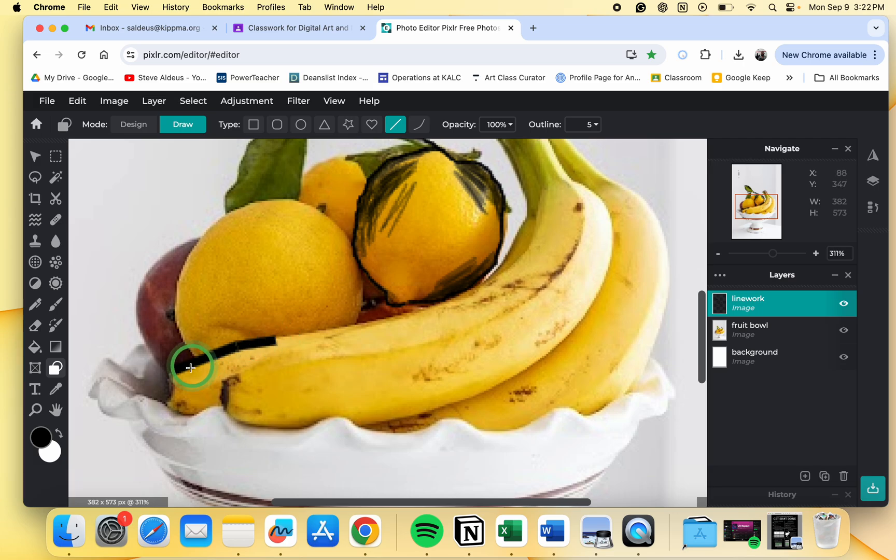
- Set the line outline width to 2 while previewing the linework with the fruit bowl layer hidden, then show it again
left_click(843, 332)
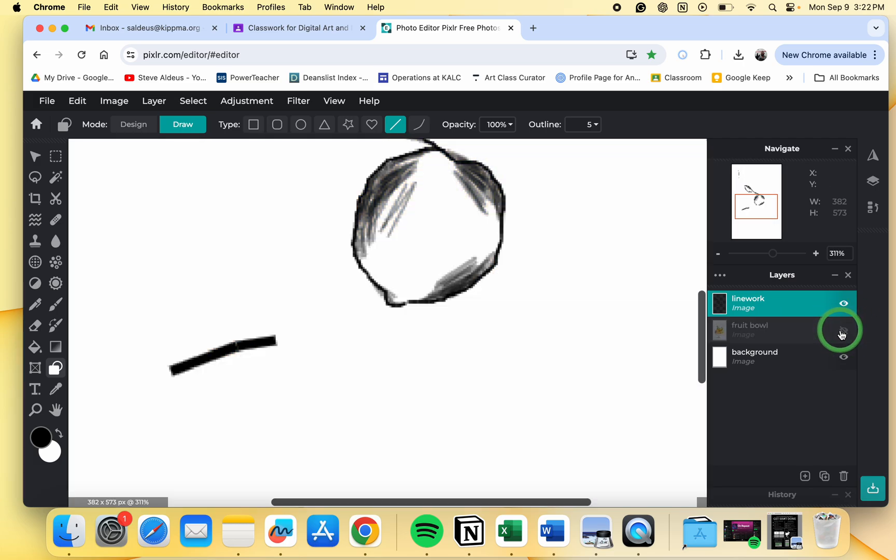
left_click(587, 126)
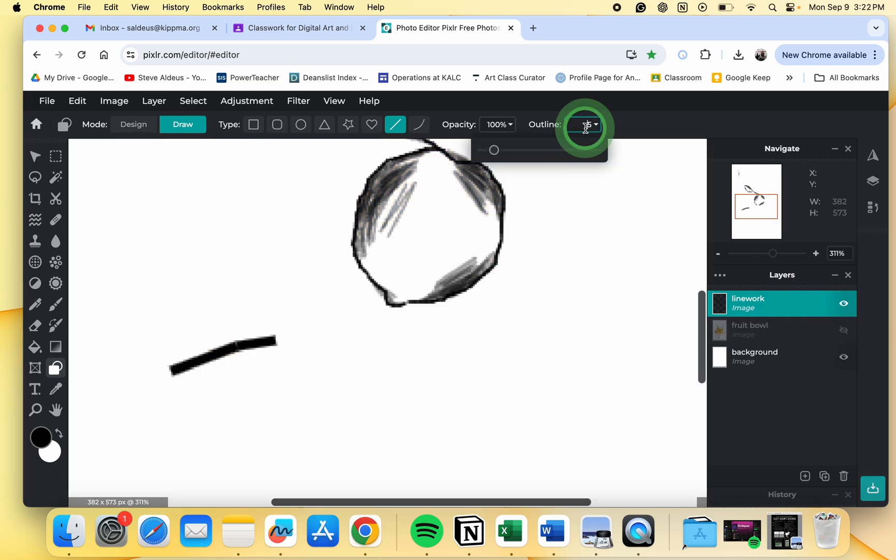
left_click(494, 150)
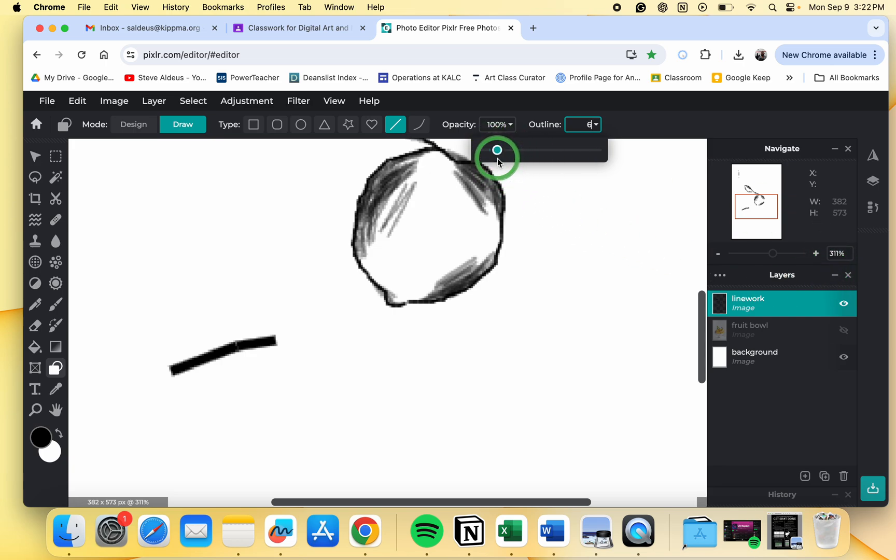
left_click_drag(498, 157, 489, 156)
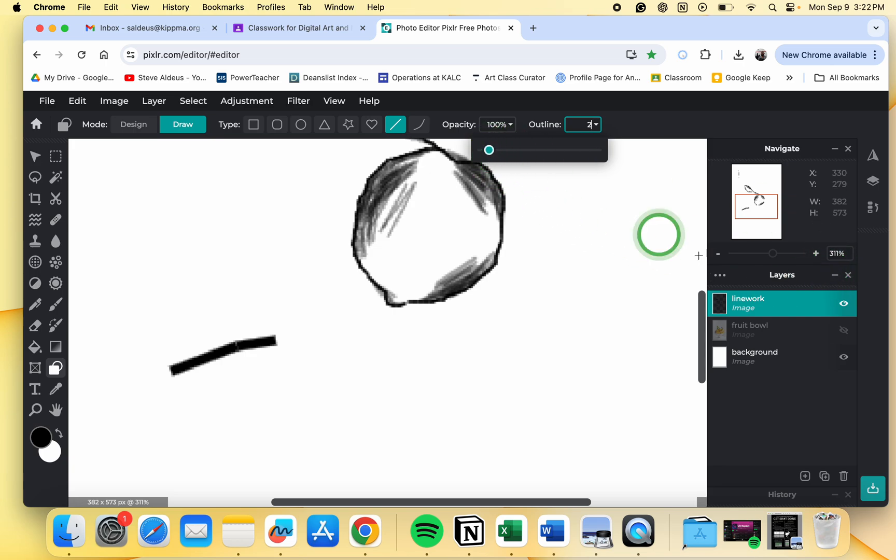
left_click(844, 331)
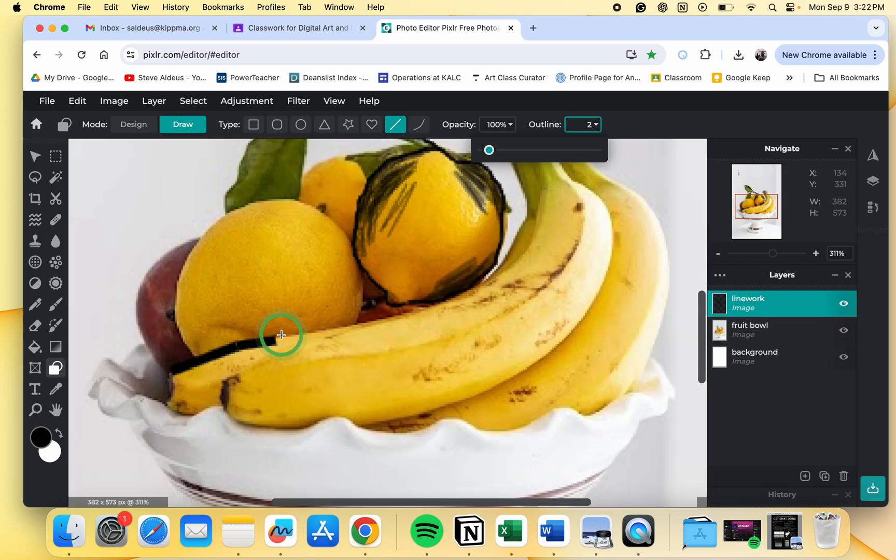
- Undo the thick line segments drawn along the banana
key("super+z")
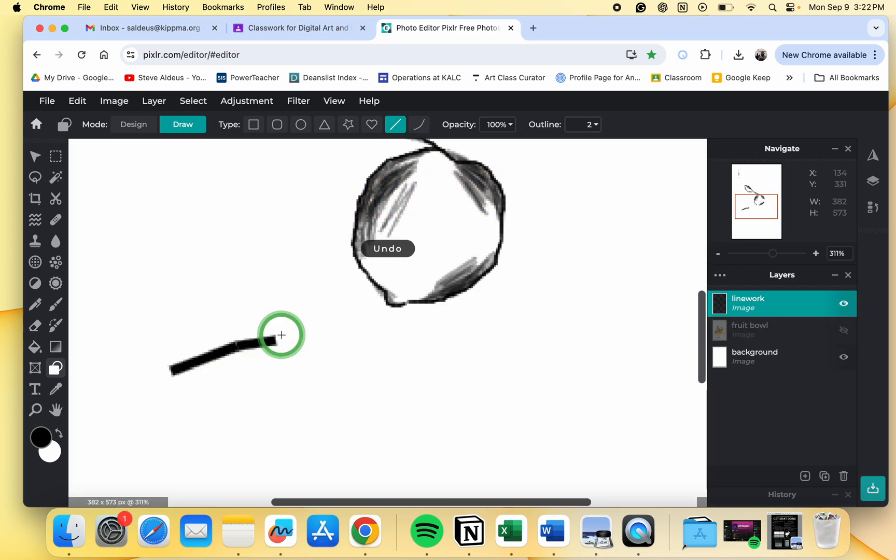
key("super+z")
key("super+z")
key("super+z")
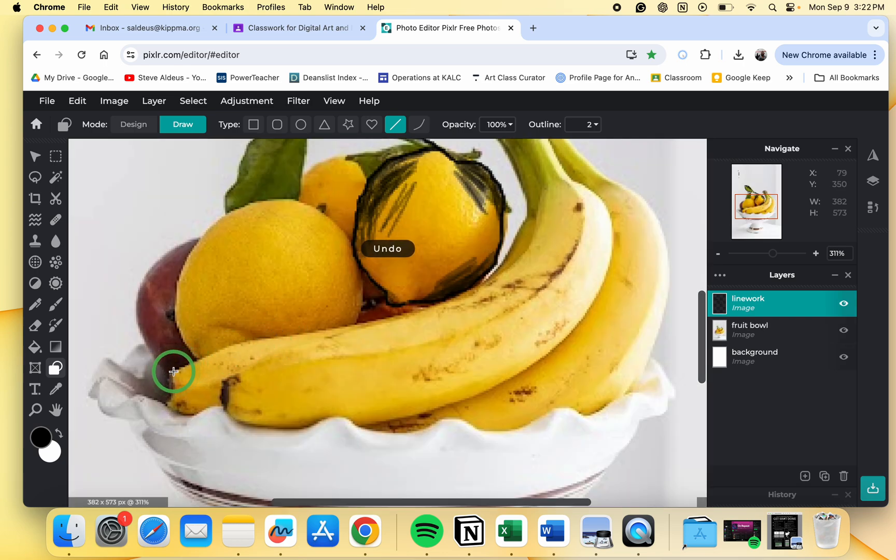
- Draw a line along the lower banana's top edge from its left end up toward the stem
mouse_move(173, 371)
left_mouse_down()
mouse_move(252, 340)
mouse_move(446, 303)
mouse_move(494, 279)
mouse_move(509, 268)
mouse_move(531, 210)
mouse_move(500, 144)
left_mouse_up()
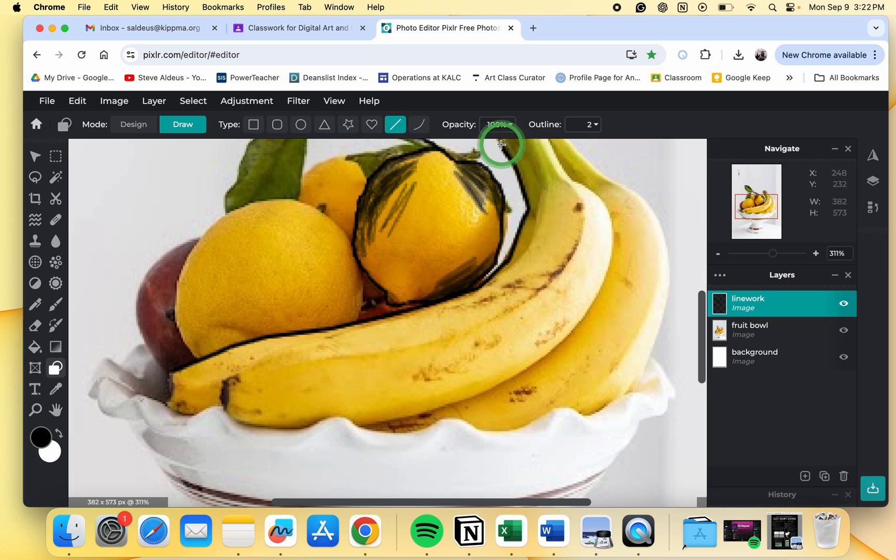
scroll(502, 142, "down", 3)
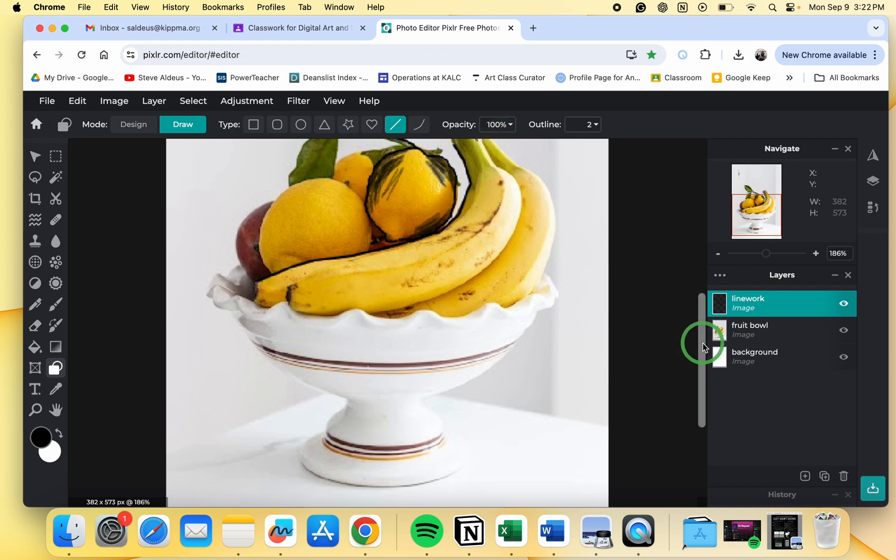
left_click_drag(700, 348, 699, 291)
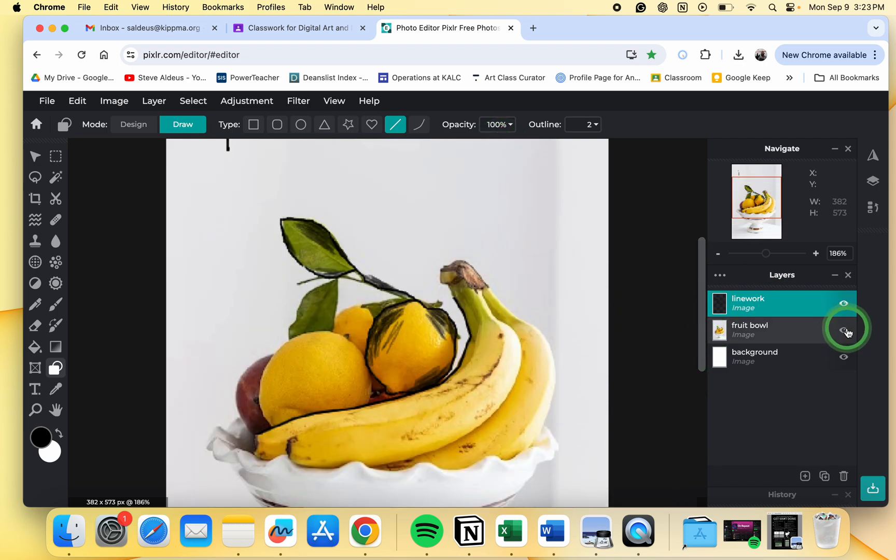
- Trace the lower banana's left tip, underside and the stem's top end with line segments
left_click(844, 330)
left_click(844, 331)
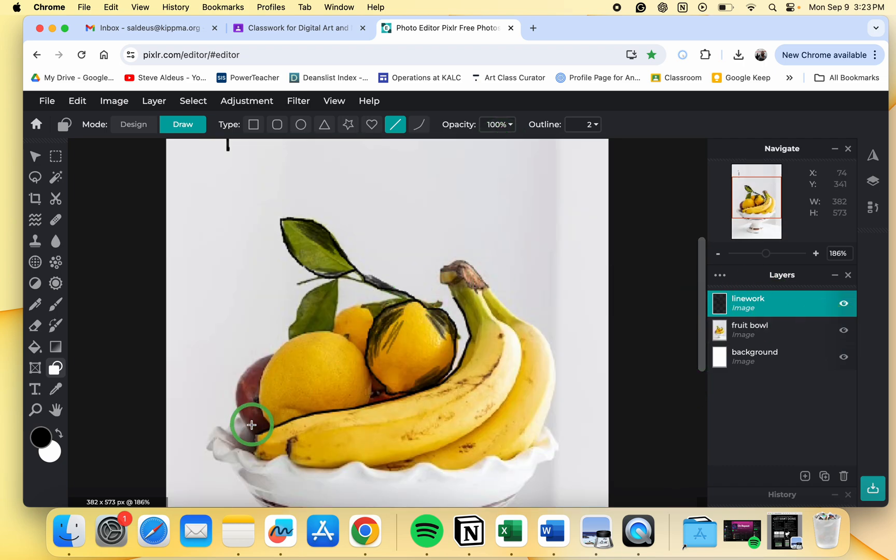
scroll(257, 446, "up", 3)
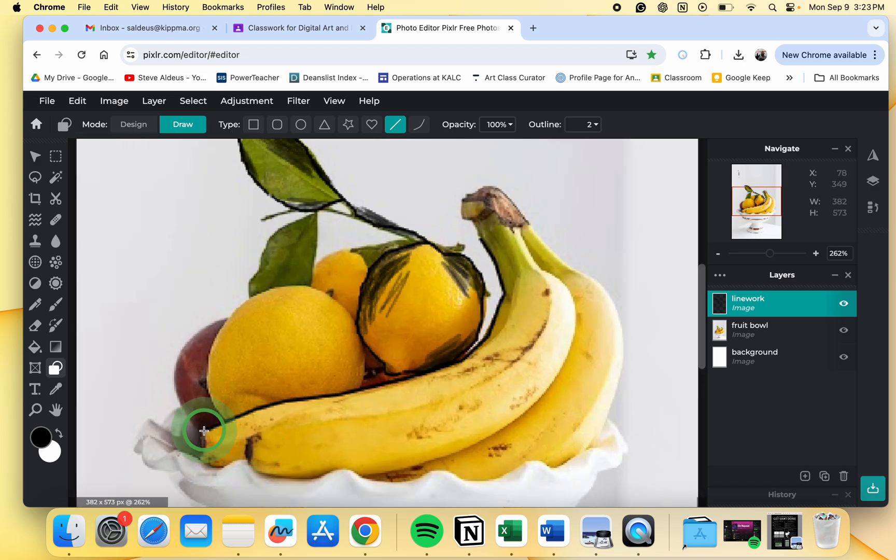
left_click_drag(201, 460, 216, 466)
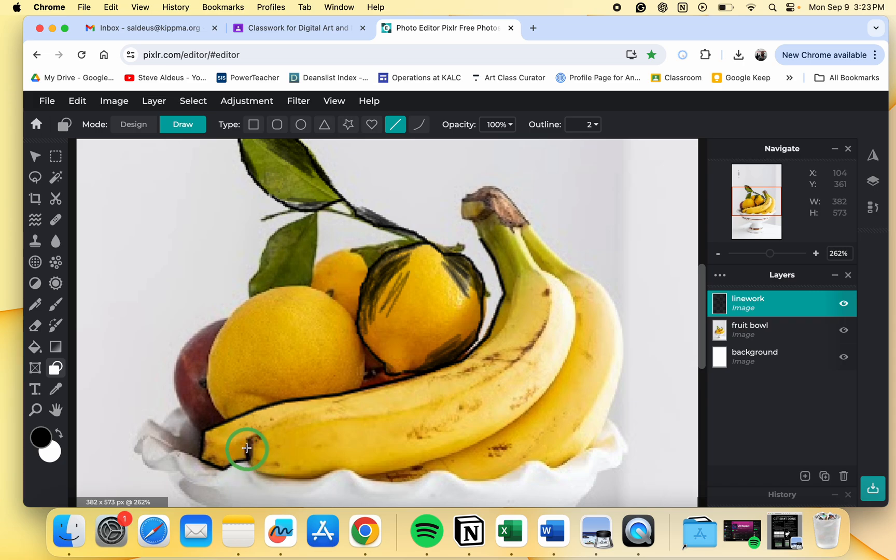
mouse_move(246, 442)
left_mouse_down()
mouse_move(287, 415)
mouse_move(459, 365)
mouse_move(432, 379)
left_mouse_up()
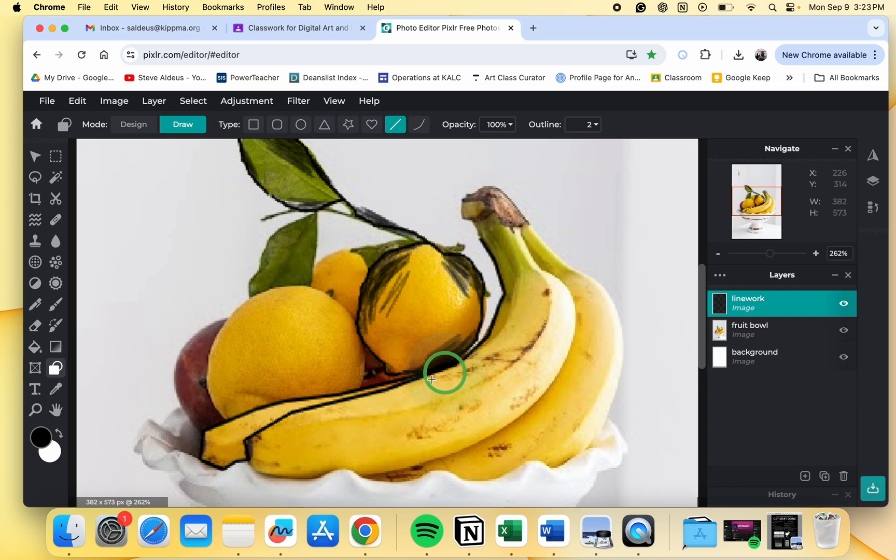
left_click_drag(250, 460, 258, 473)
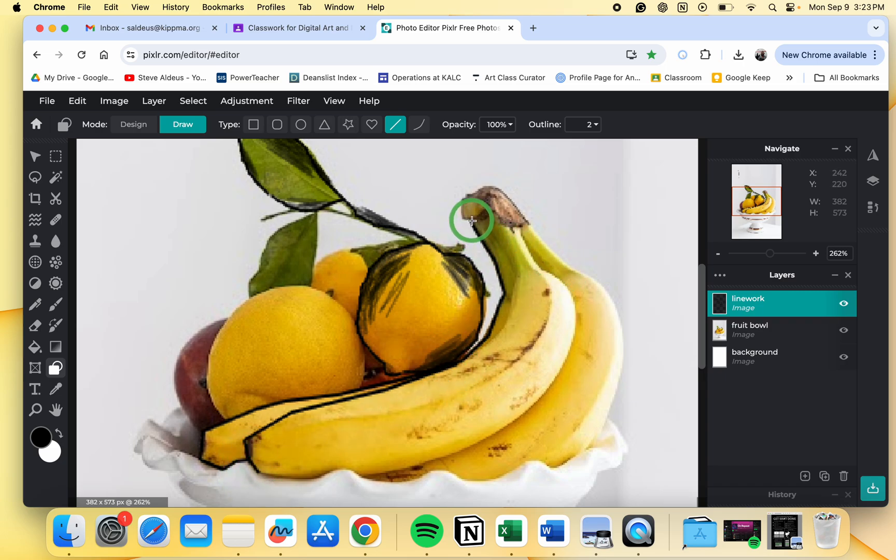
mouse_move(471, 219)
left_mouse_down()
mouse_move(460, 217)
mouse_move(461, 196)
mouse_move(481, 196)
left_mouse_up()
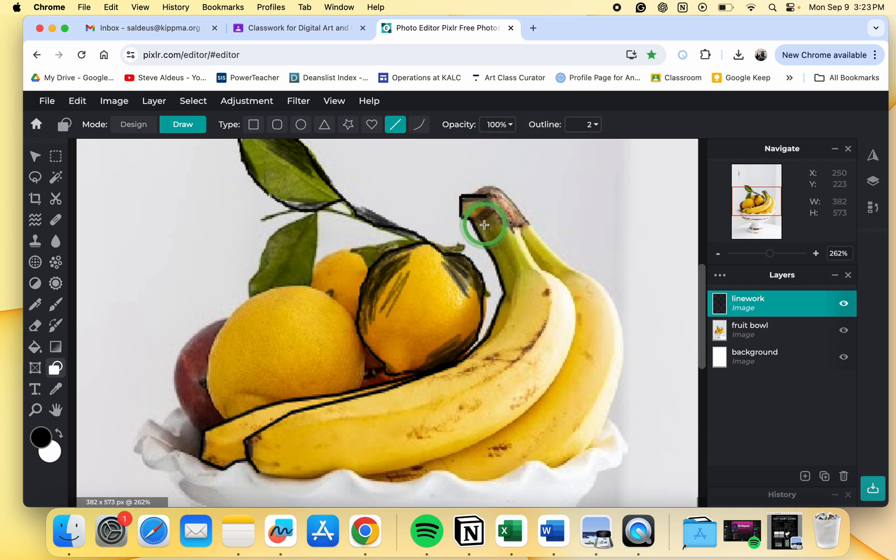
- Toggle the fruit bowl and background layers' visibility to check the traced linework
scroll(484, 225, "down", 3)
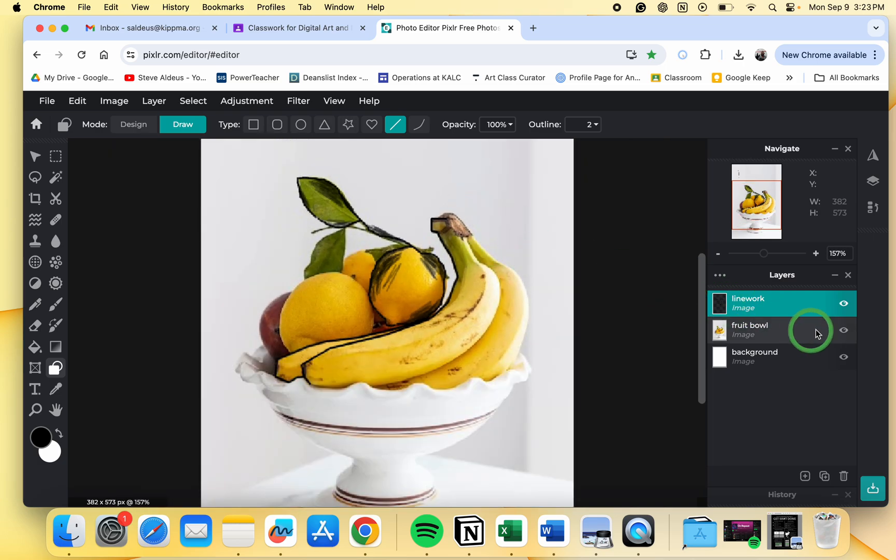
left_click(844, 356)
left_click(845, 335)
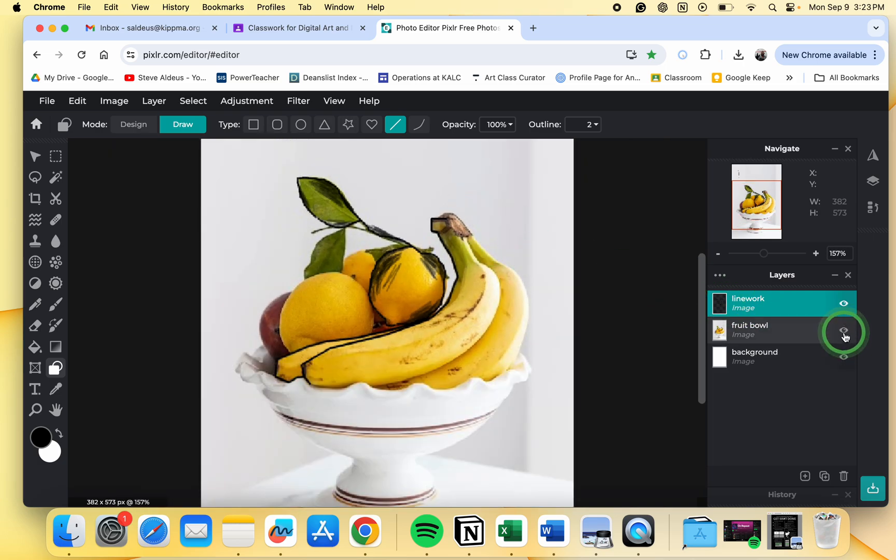
left_click(845, 332)
left_click(844, 332)
left_click(845, 332)
left_click(845, 332)
scroll(461, 300, "down", 3)
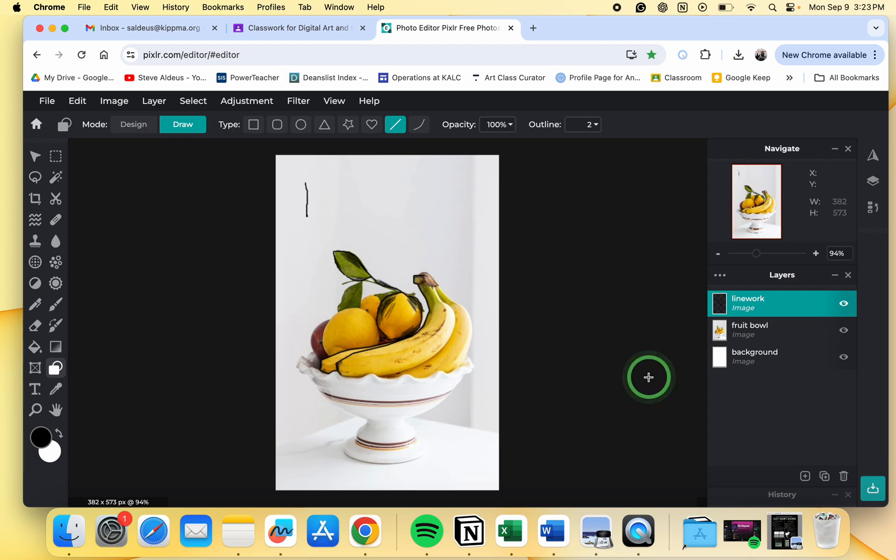
- Switch to the Curve type and draw a bent curve along the middle banana's inner edge
left_click(422, 126)
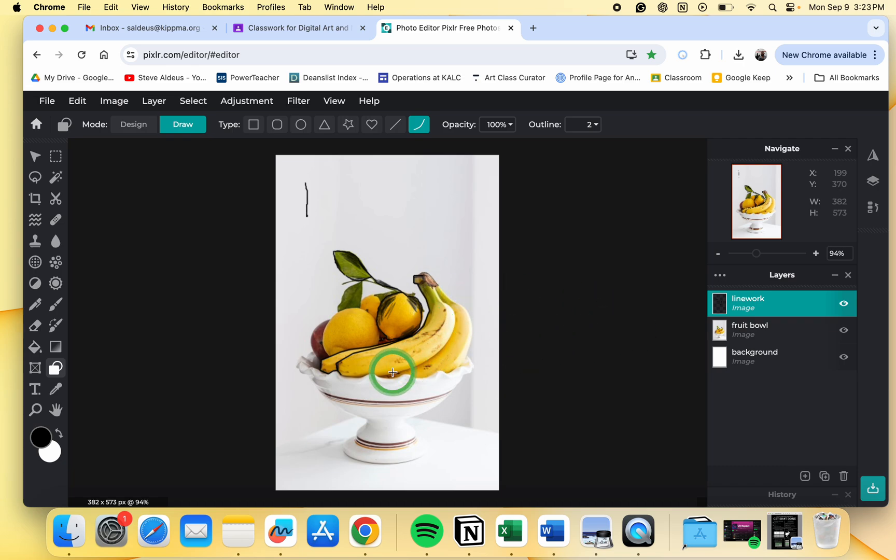
scroll(393, 372, "up", 5)
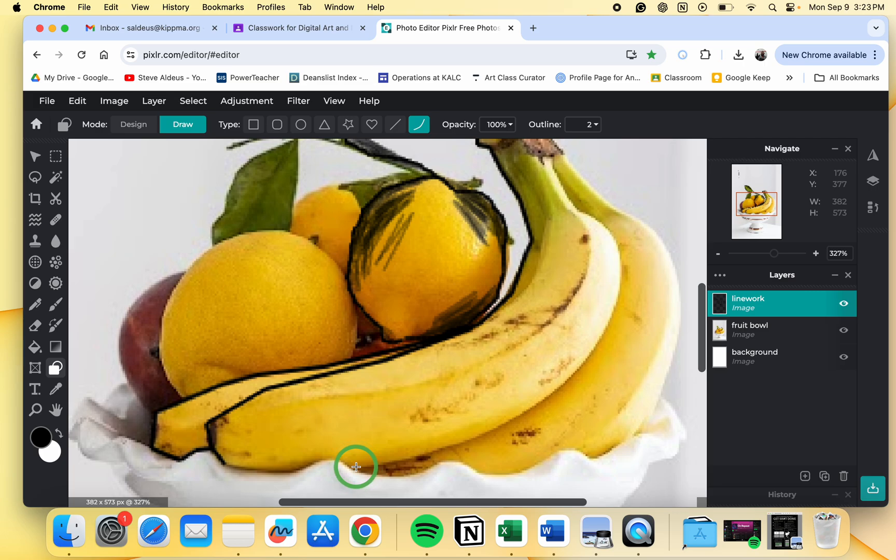
mouse_move(356, 467)
left_mouse_down()
mouse_move(461, 428)
mouse_move(602, 340)
mouse_move(623, 304)
mouse_move(580, 213)
left_mouse_up()
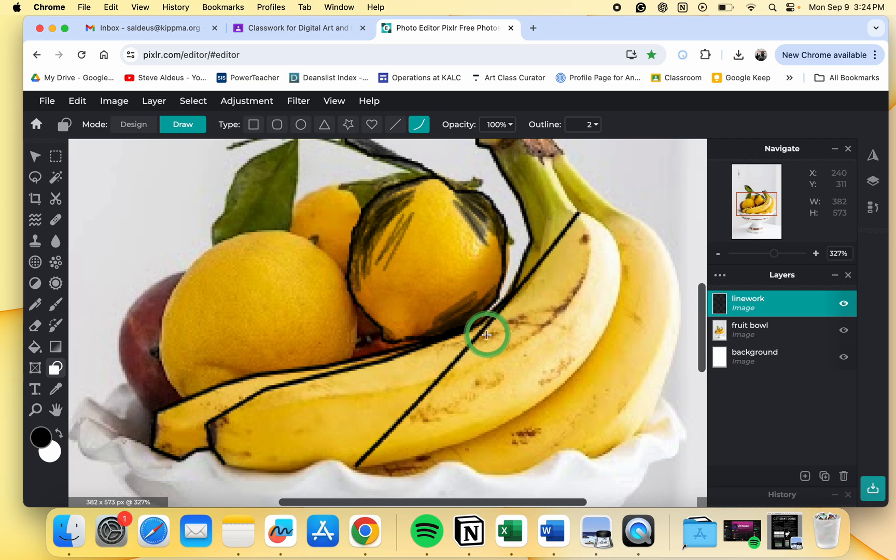
left_click_drag(476, 343, 671, 419)
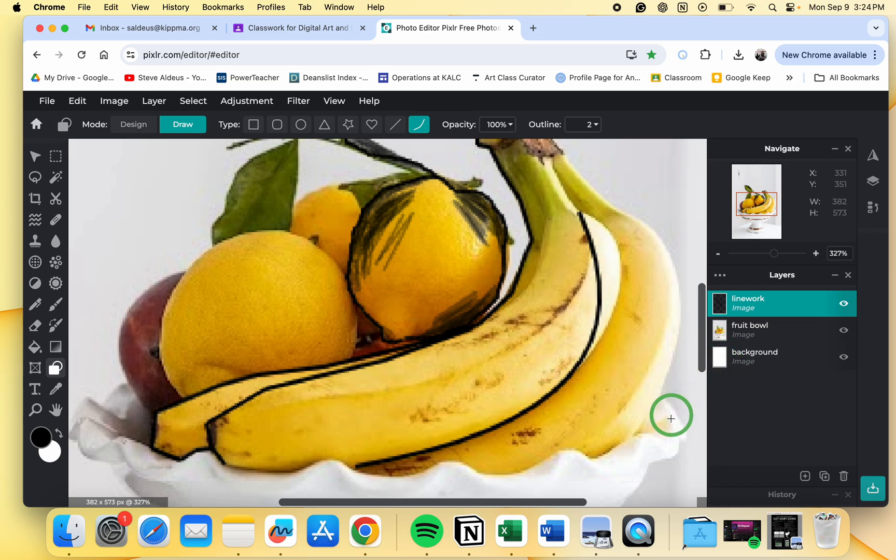
left_click(649, 393)
- Draw a short curve along the upper edge of the banana just below the stem
scroll(649, 393, "down", 3)
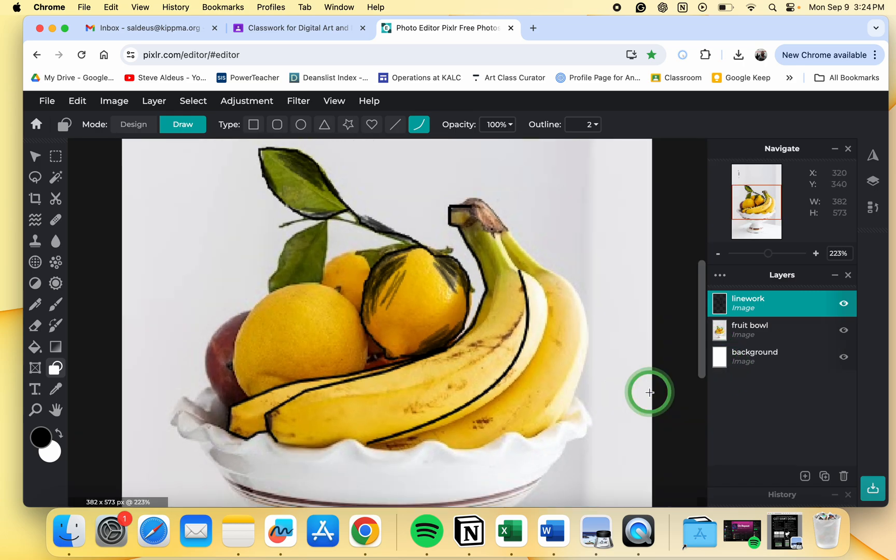
scroll(650, 393, "down", 2)
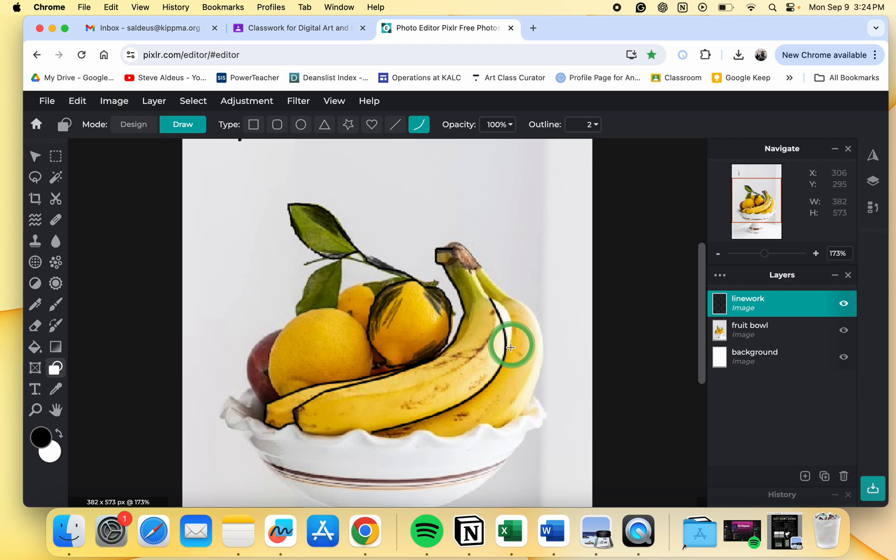
scroll(496, 310, "up", 4)
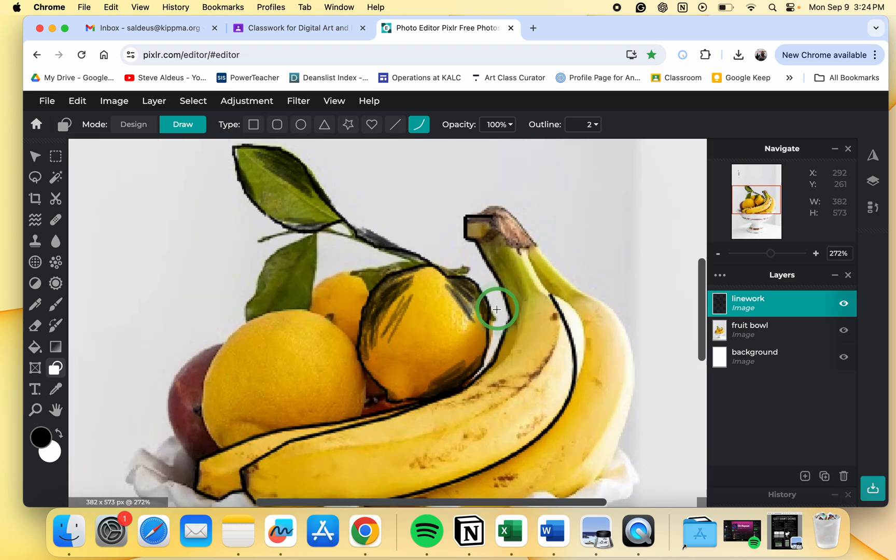
scroll(496, 310, "down", 4)
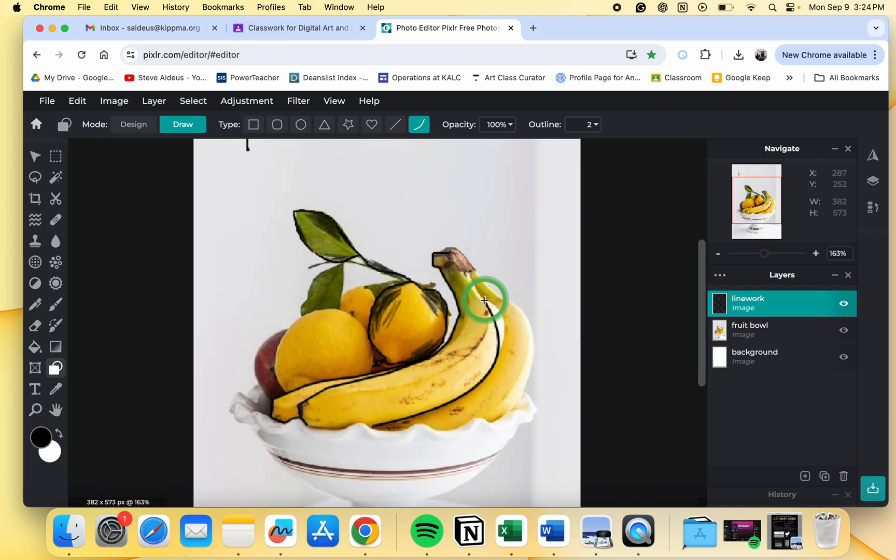
scroll(484, 301, "up", 4)
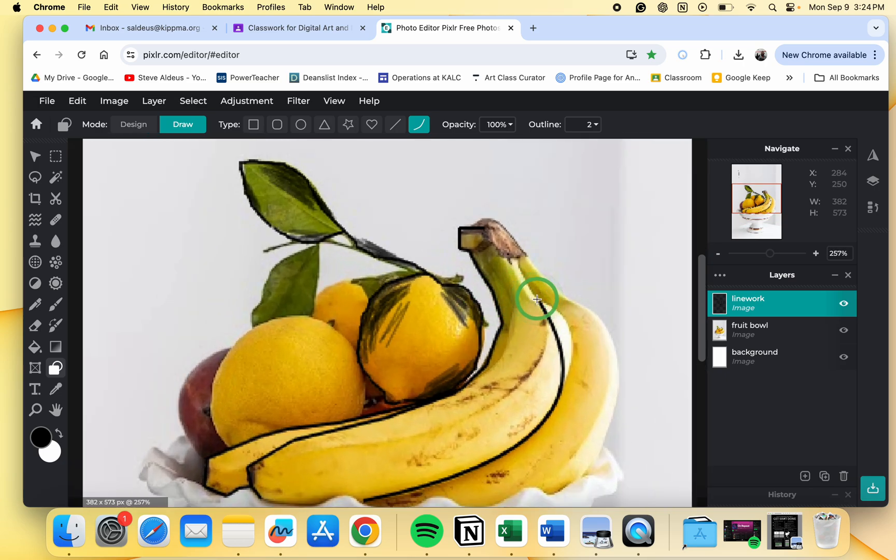
mouse_move(537, 300)
left_mouse_down()
mouse_move(564, 380)
mouse_move(586, 323)
left_mouse_up()
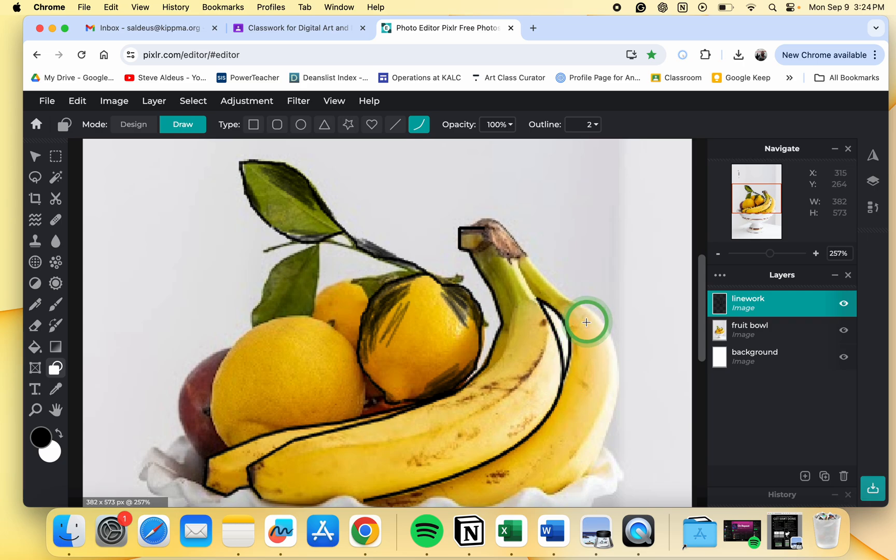
left_click(587, 322)
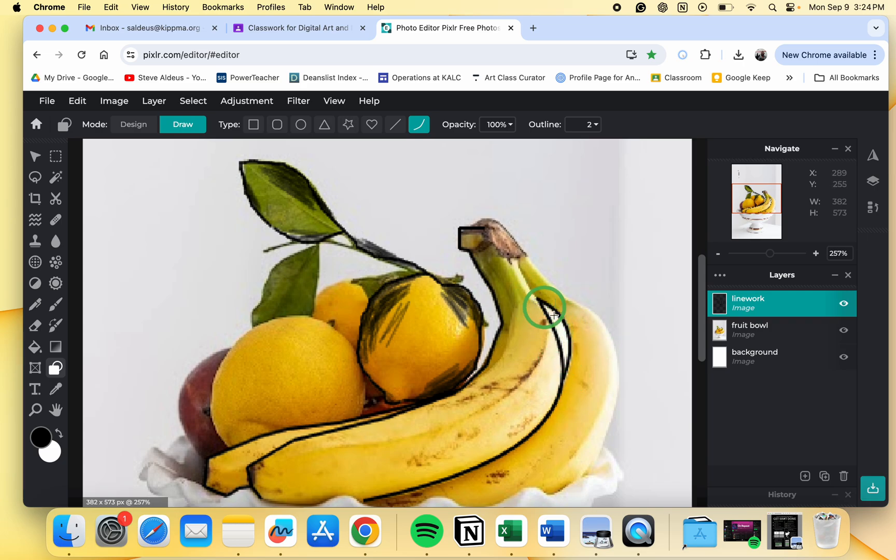
- Briefly hide and show the fruit bowl layer, then draw a curve along the back banana's outer right edge
left_click(844, 329)
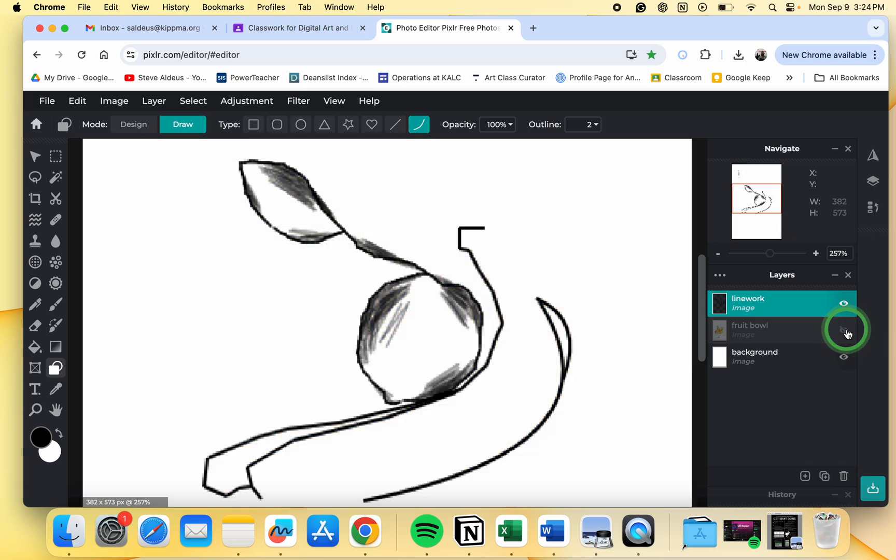
left_click(844, 330)
left_click_drag(495, 336, 591, 475)
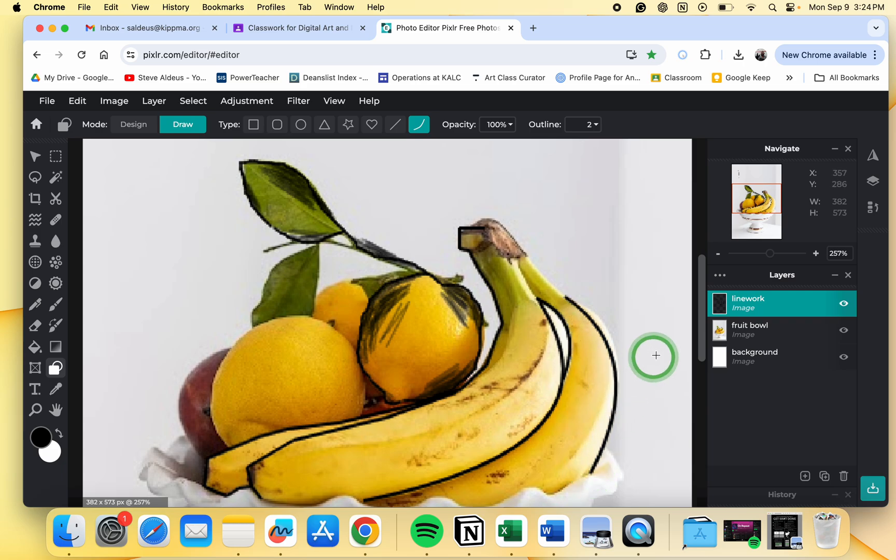
left_click(660, 327)
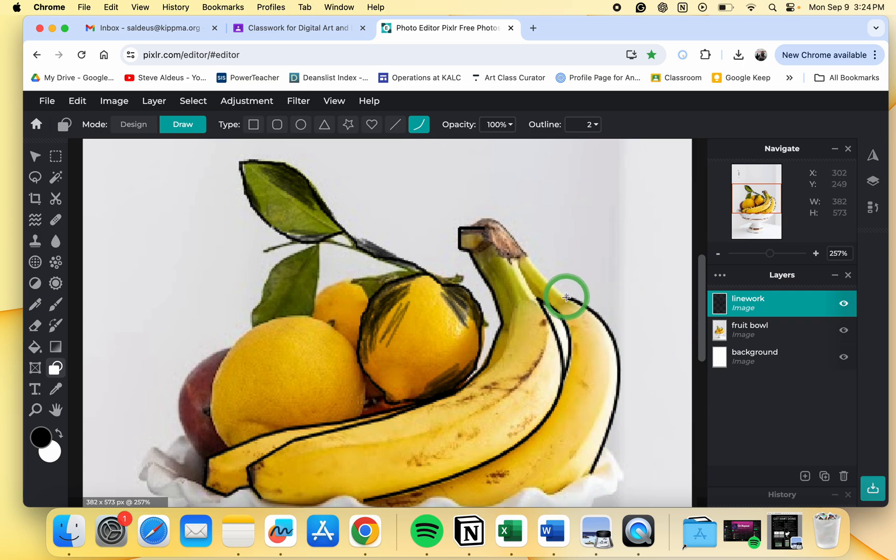
- Draw a curve along the back banana's upper edge up to the stem, and toggle the fruit bowl layer to review the linework
left_click_drag(566, 298, 477, 220)
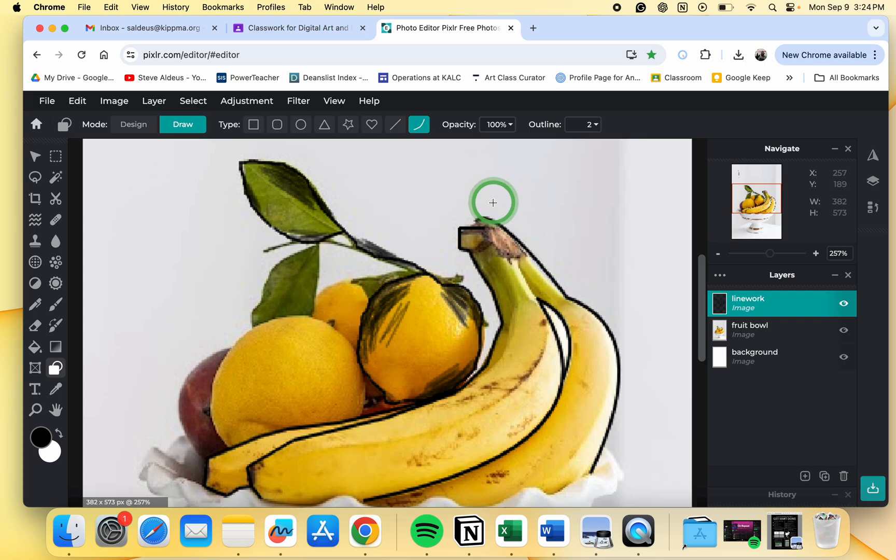
left_click(494, 202)
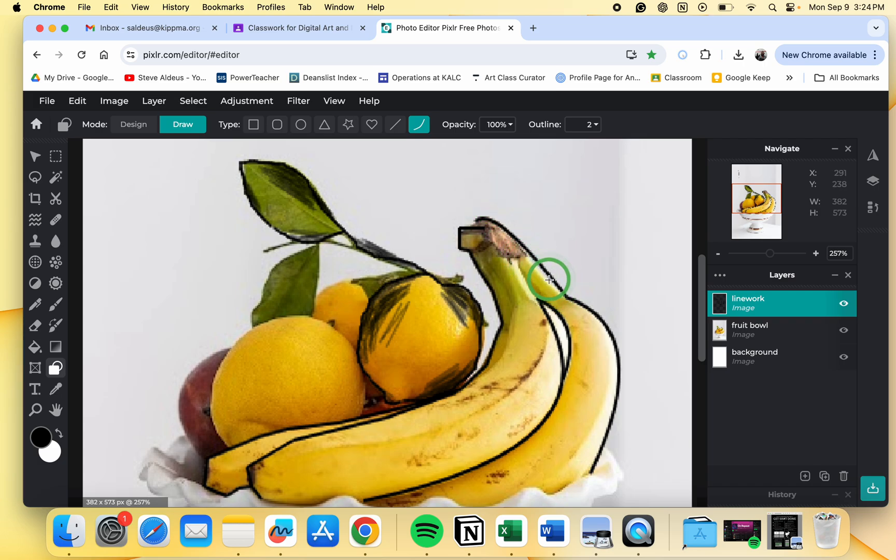
scroll(549, 279, "down", 5)
left_click(844, 332)
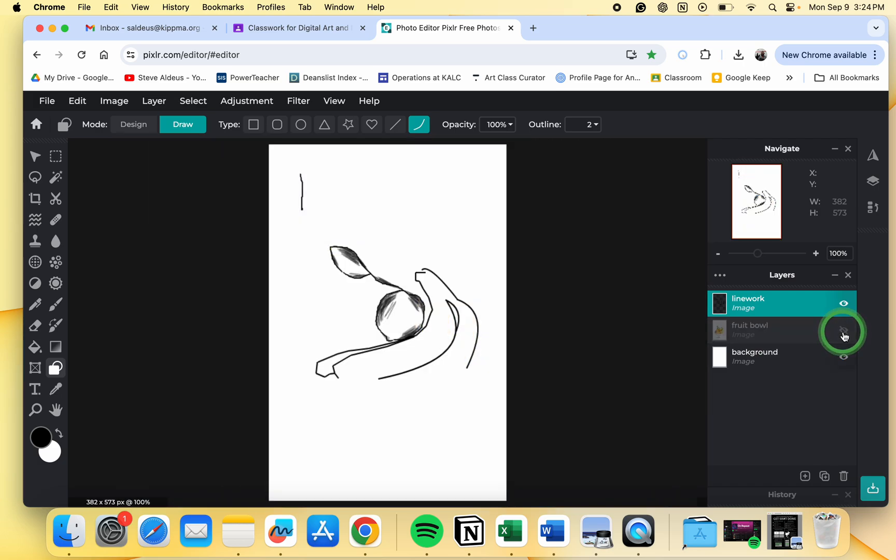
left_click(844, 331)
left_click(844, 331)
left_click(844, 331)
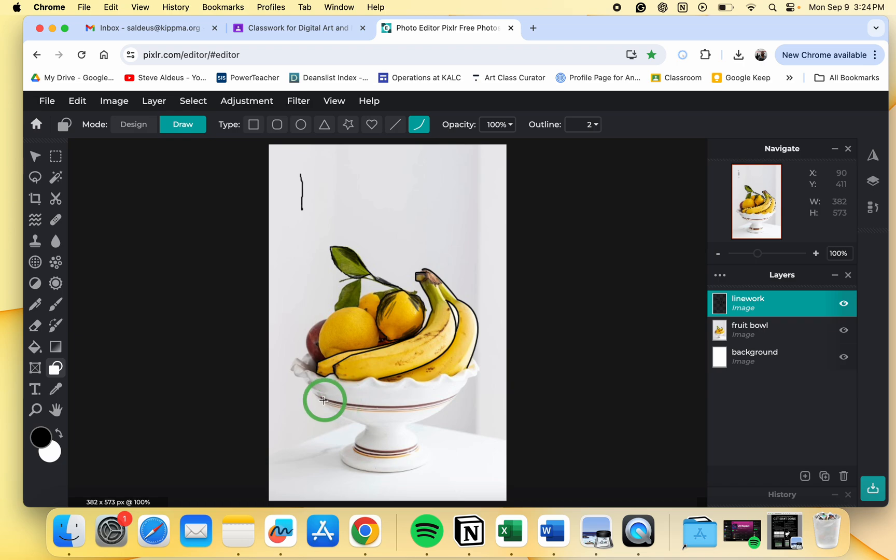
- Draw curves along the bowl's rounded lower body and the top edge of its stem
mouse_move(314, 394)
left_mouse_down()
mouse_move(421, 415)
mouse_move(461, 392)
left_mouse_up()
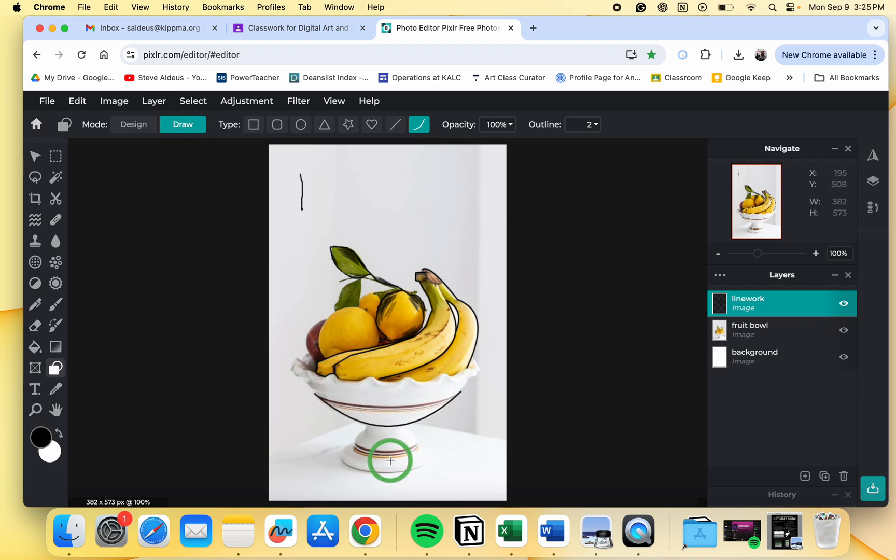
scroll(342, 426, "up", 4)
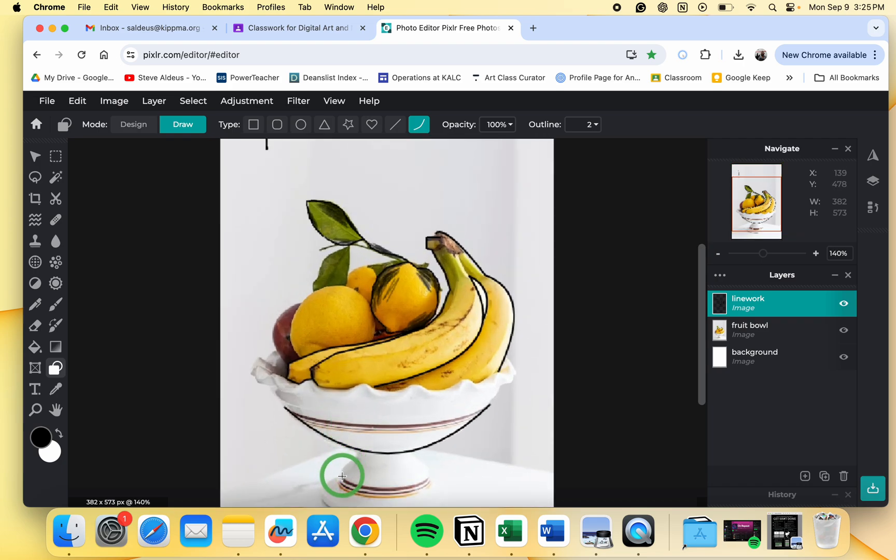
left_click_drag(342, 478, 358, 459)
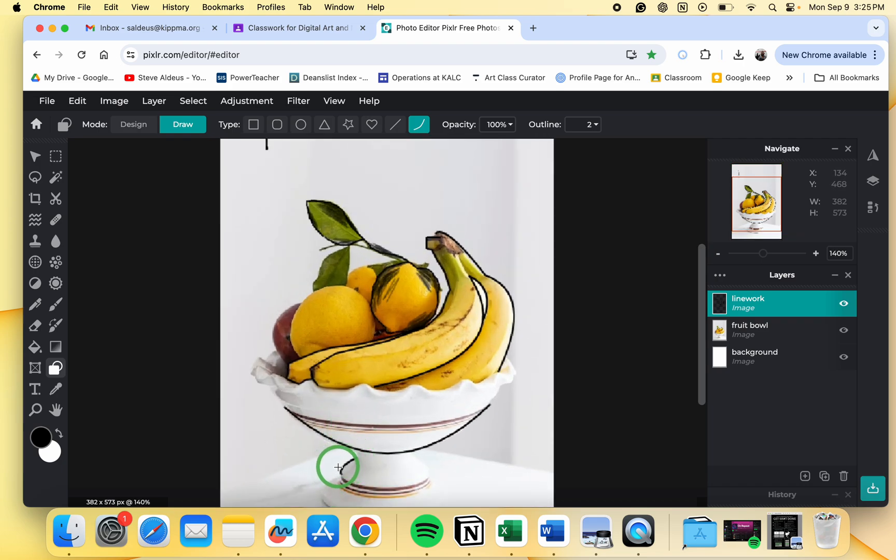
- Draw a short curve along the left end of the bowl's rim
scroll(291, 410, "up", 5)
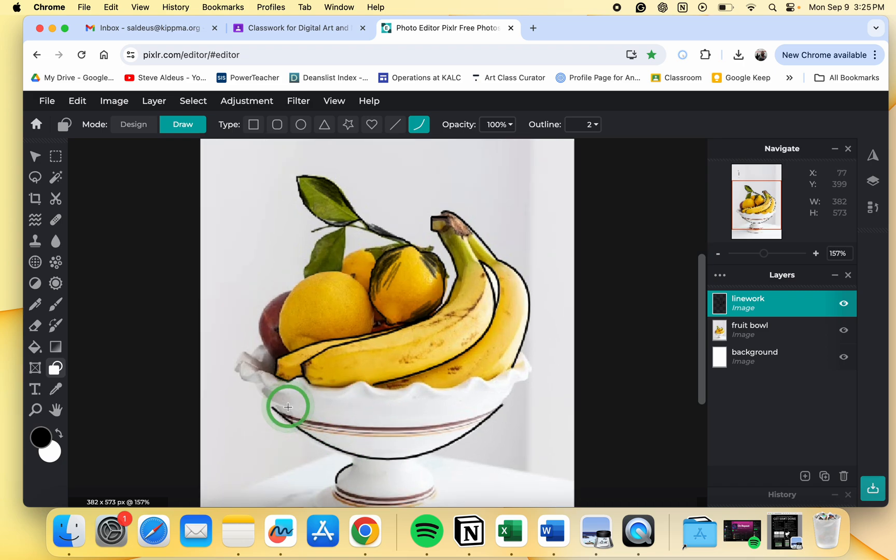
left_click_drag(226, 413, 200, 377)
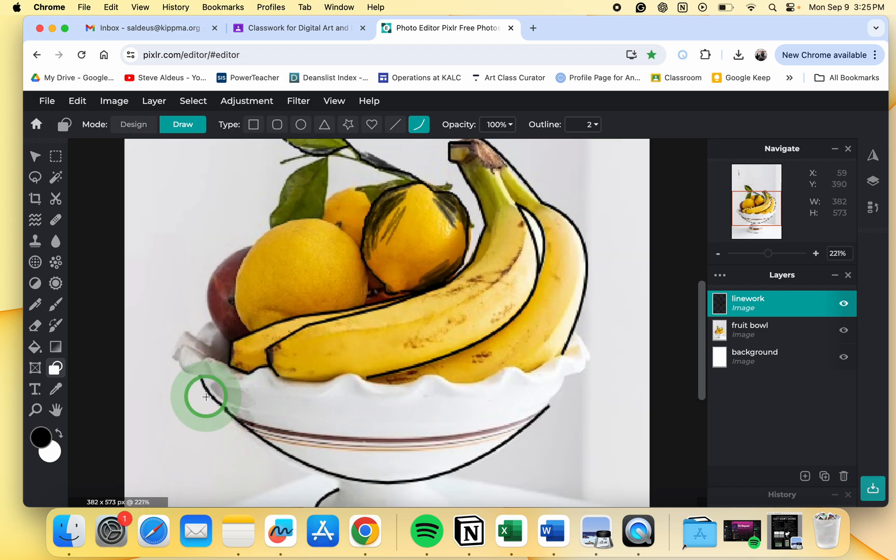
- Hide the fruit bowl layer to review the traced linework
scroll(560, 394, "down", 1)
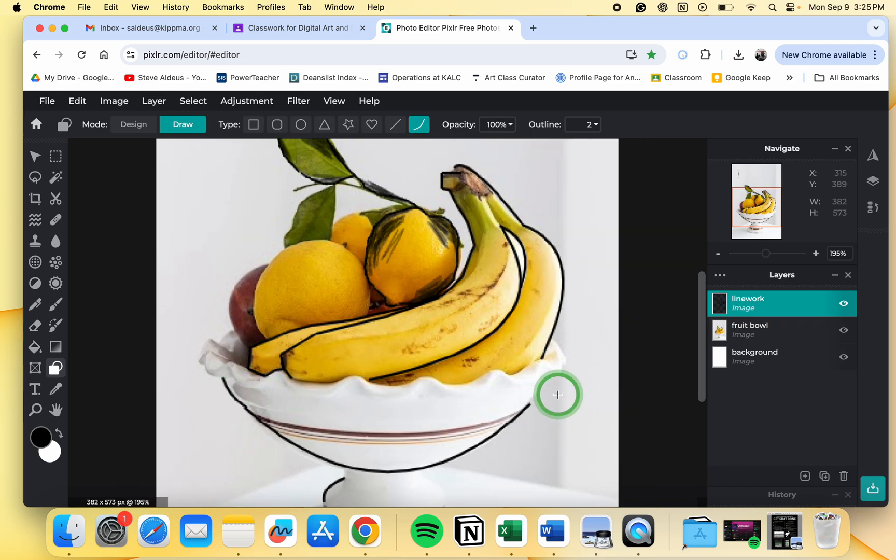
left_click(844, 330)
scroll(485, 330, "down", 4)
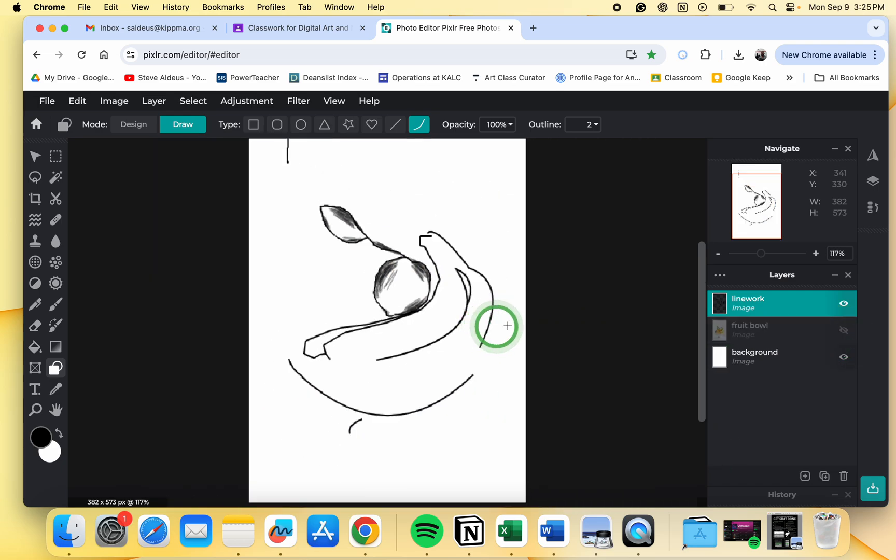